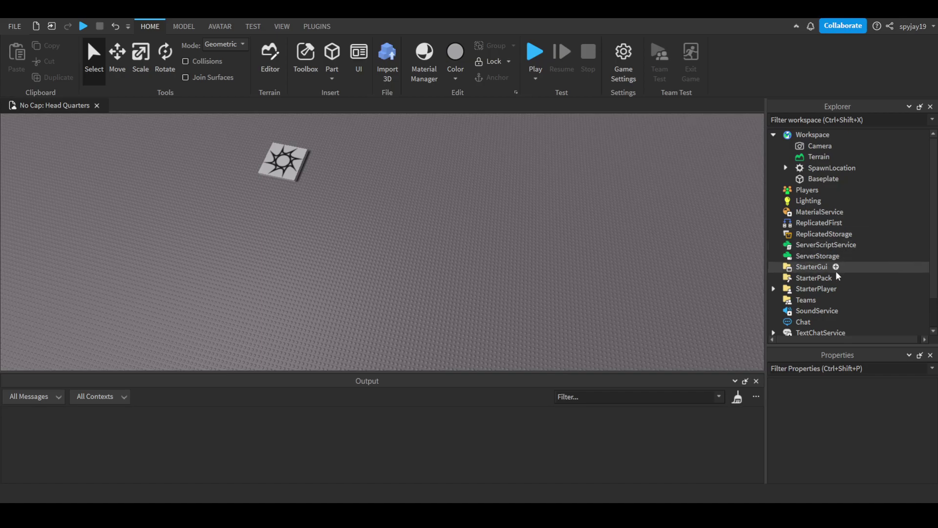
Insert a ScreenGui, TextButton and LocalScript under StarterGui, then start the code with script.Parent
click(820, 270)
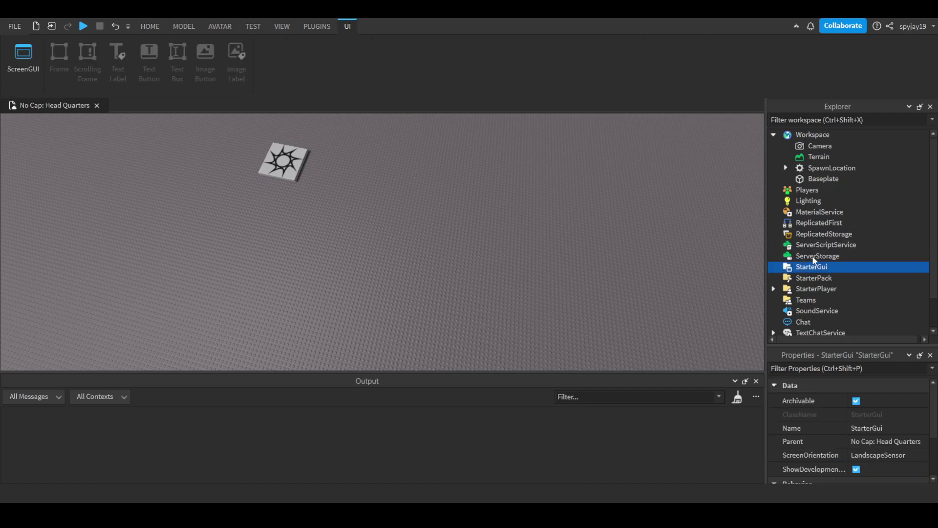
click(835, 267)
click(848, 278)
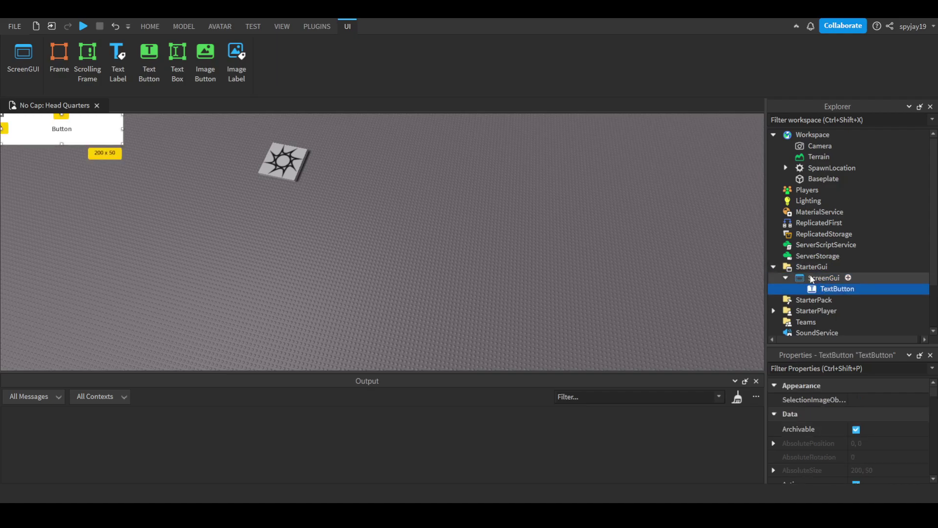
click(849, 289)
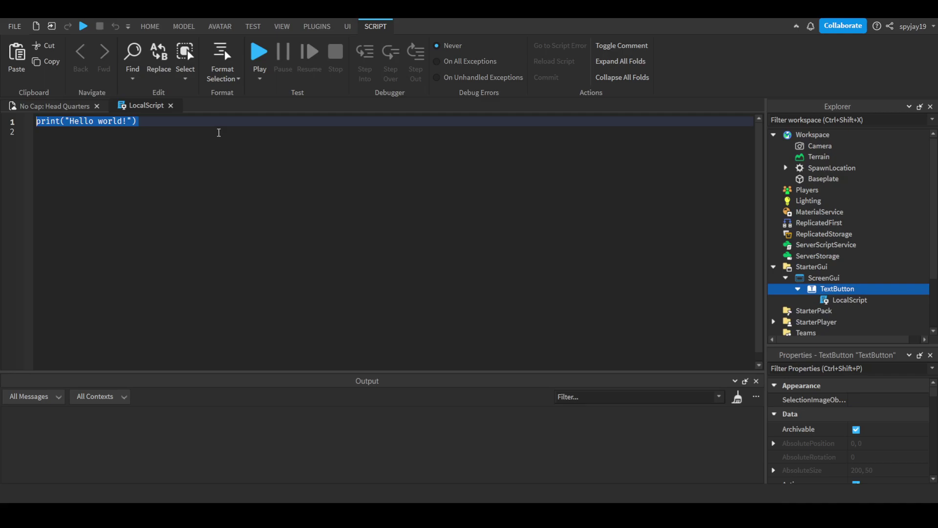
text(script.Parent.)
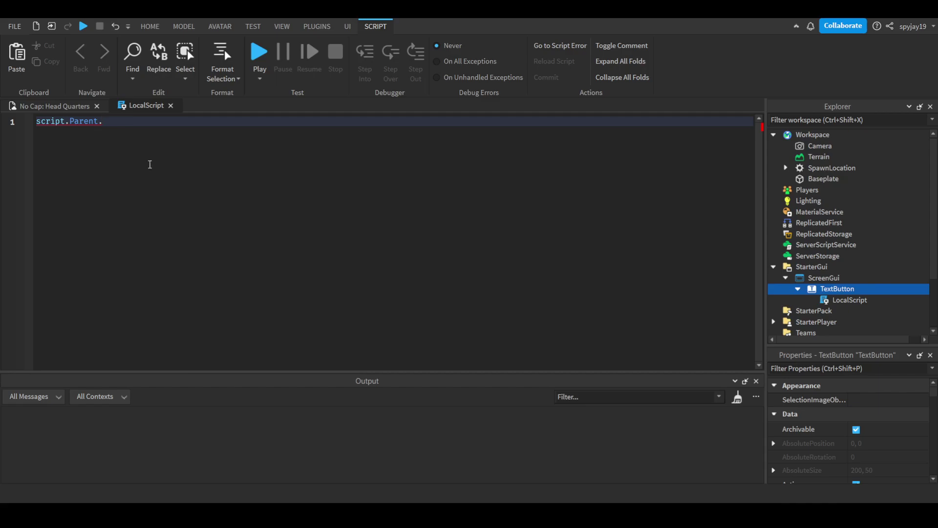
click(103, 121)
text(Ac)
Connect script.Parent.Activated to a function that prints "Test", then go back to the place view
click(55, 105)
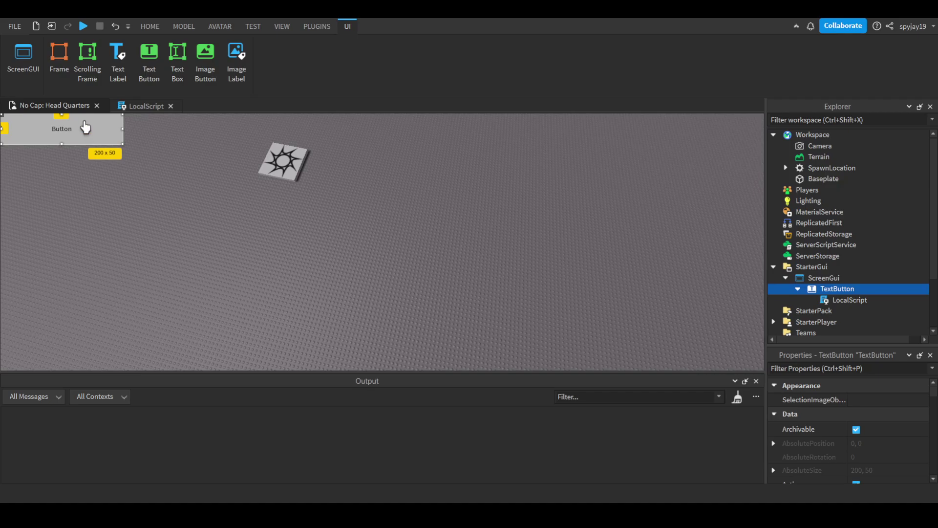
click(145, 106)
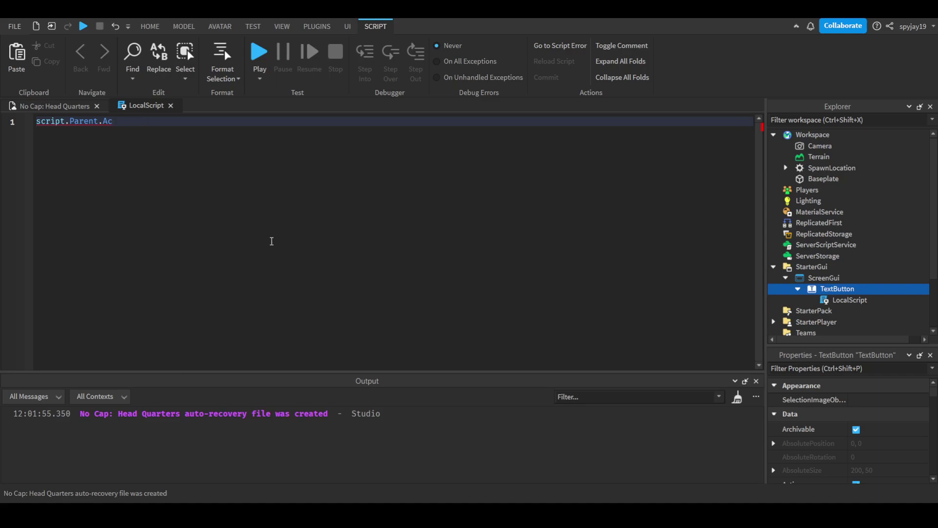
text(tivated:Connect()
text(function()
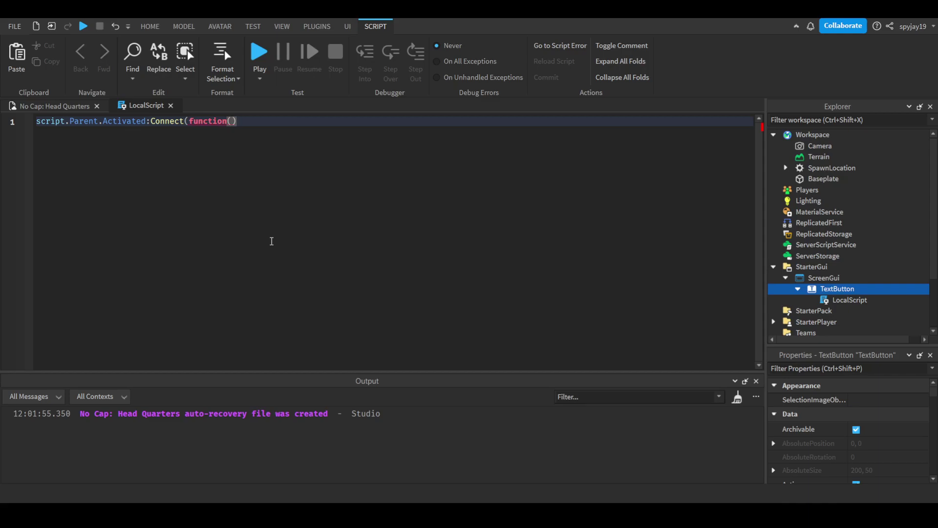
key(Right)
key(Return)
text(print("Test)
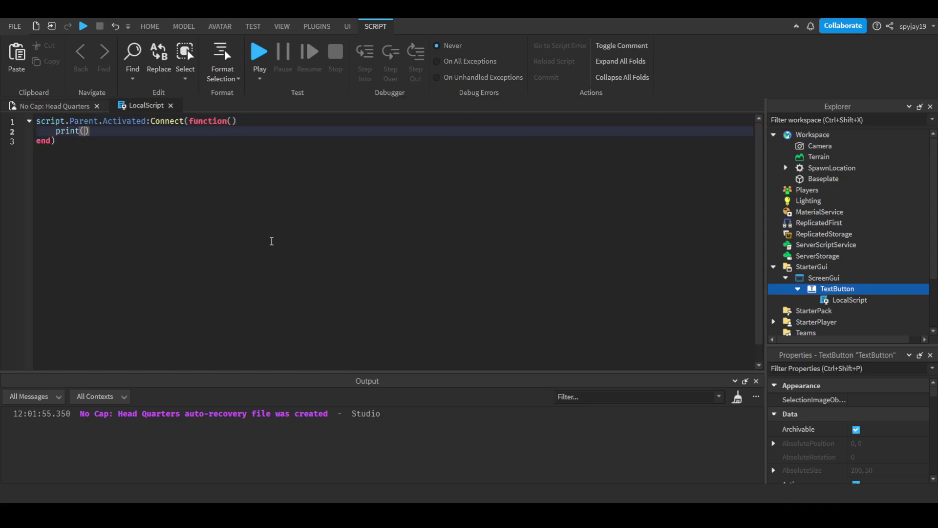
key(Right)
click(54, 105)
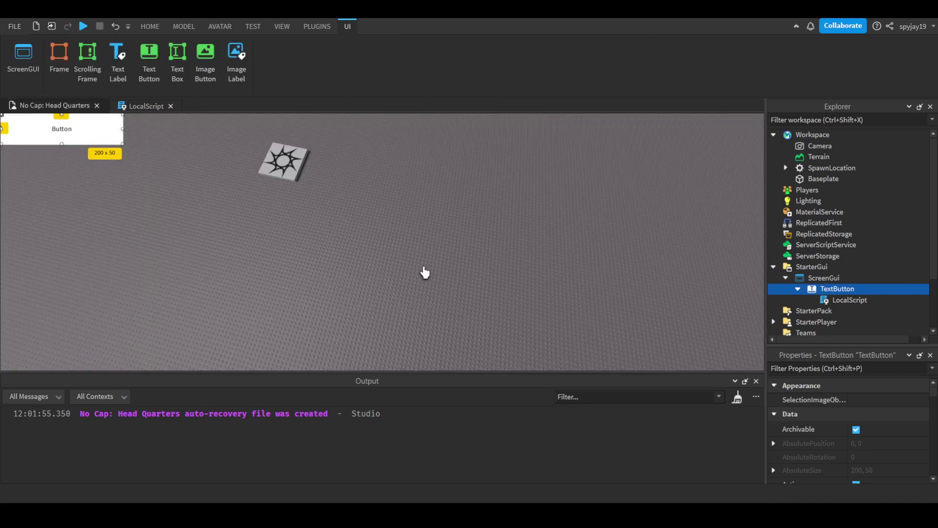
Playtest the place, click the Button so Output shows "Test", then stop the test
click(439, 264)
click(534, 52)
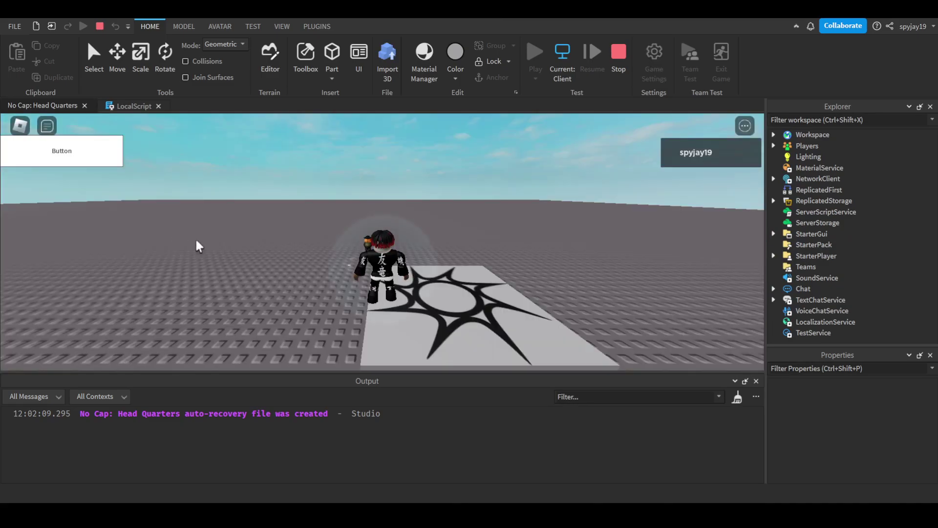
click(62, 151)
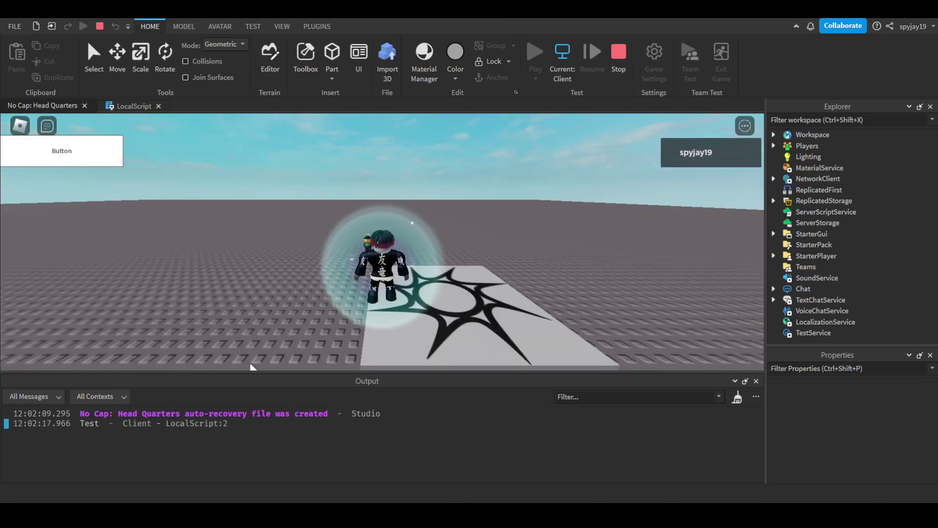
click(619, 54)
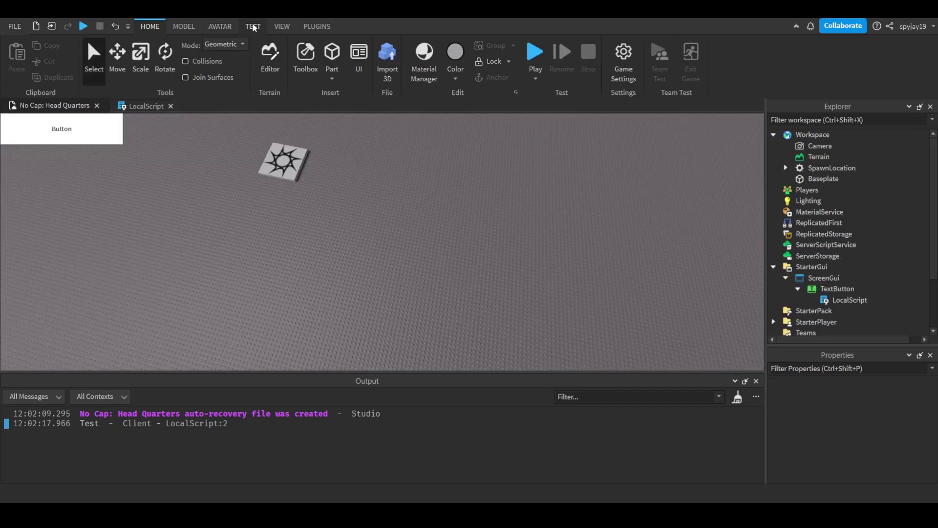
Playtest on an emulated iPhone 7 Plus, tap the Button to print "Test", then stop
click(252, 27)
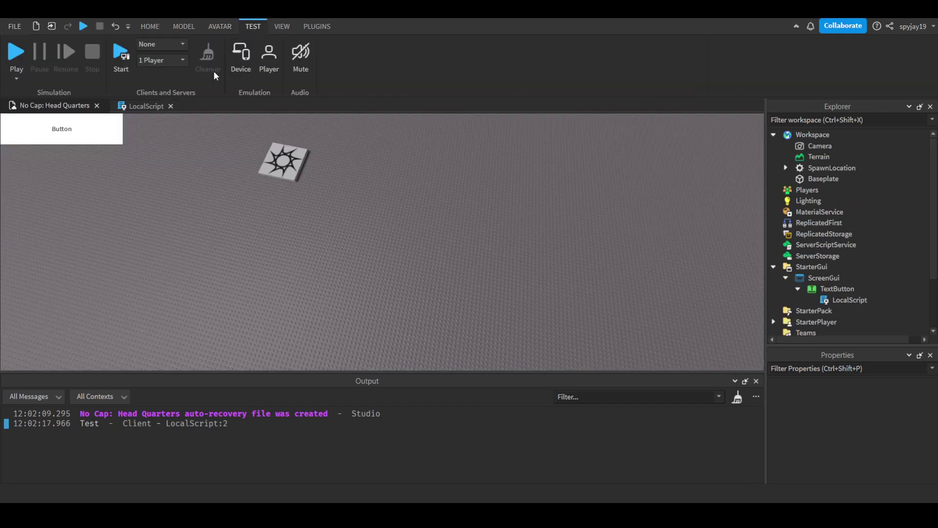
click(240, 59)
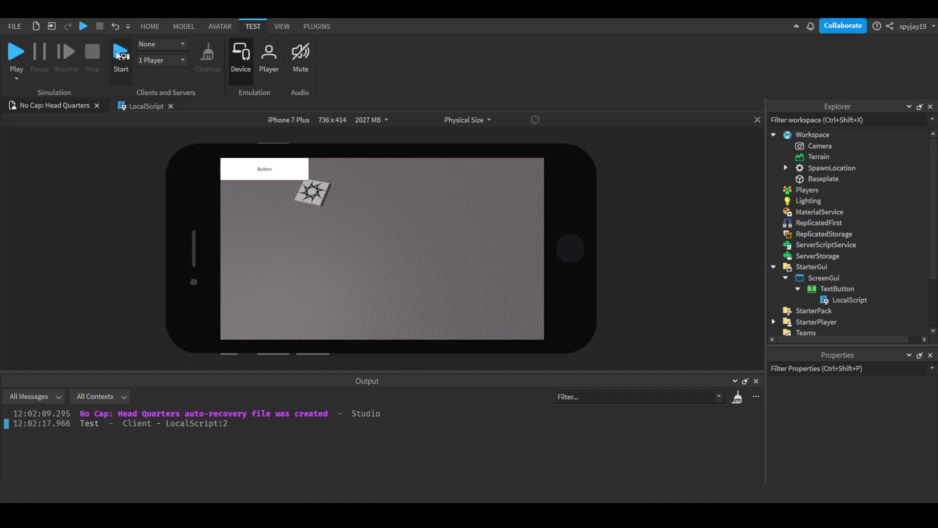
click(17, 52)
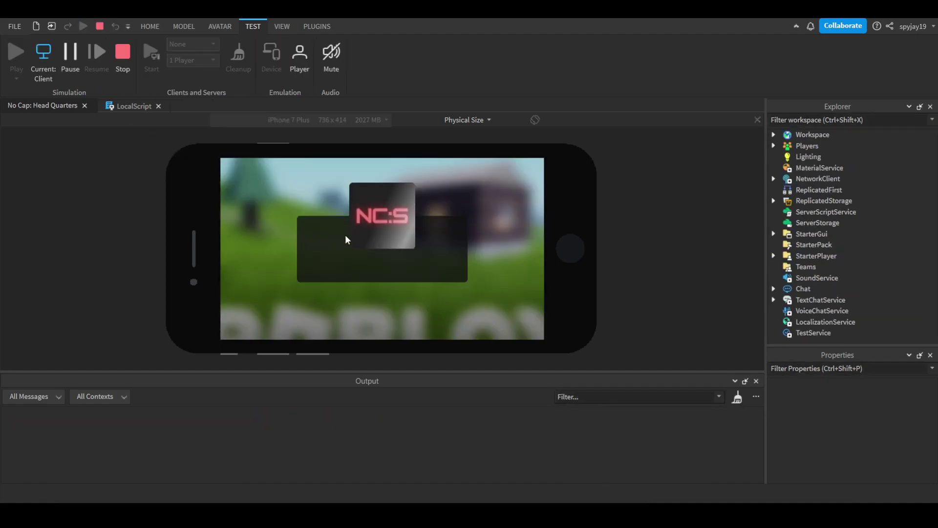
click(269, 188)
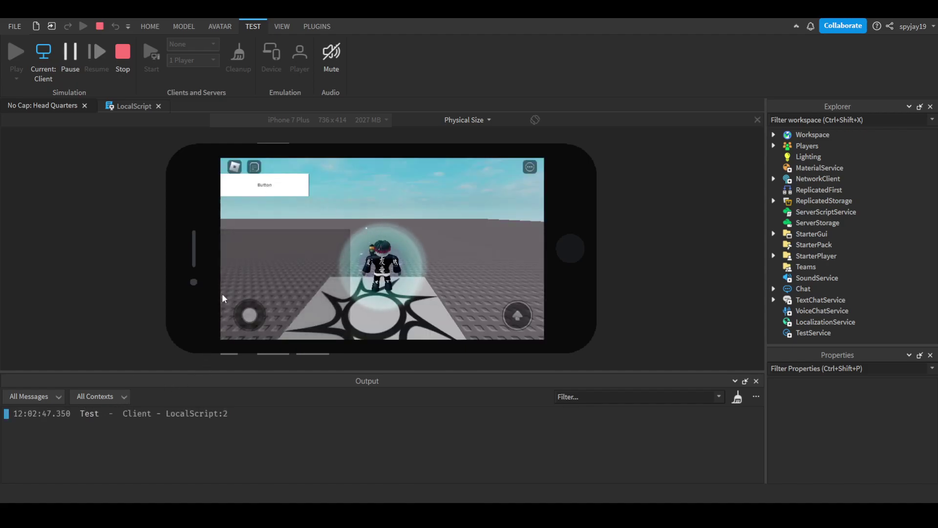
drag(269, 291, 240, 230)
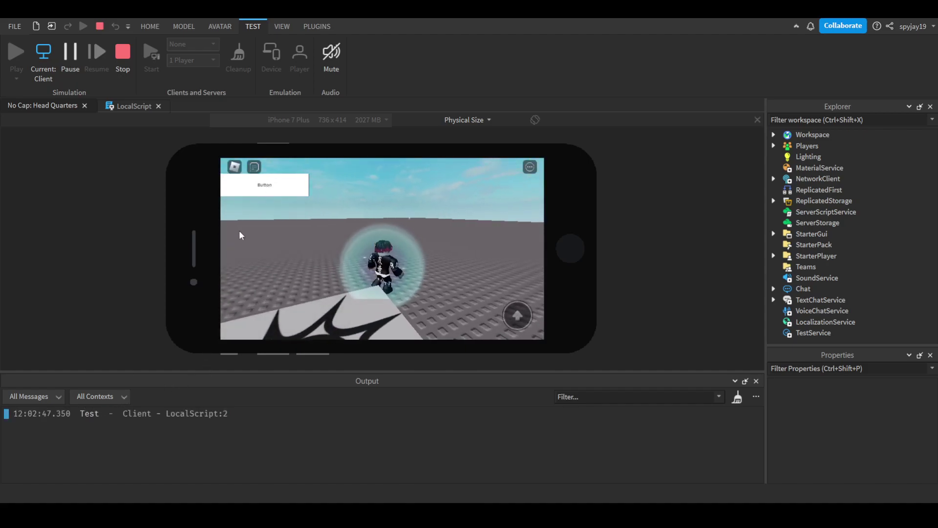
click(124, 54)
Change the LocalScript's event from Activated to MouseButton1Click
click(134, 107)
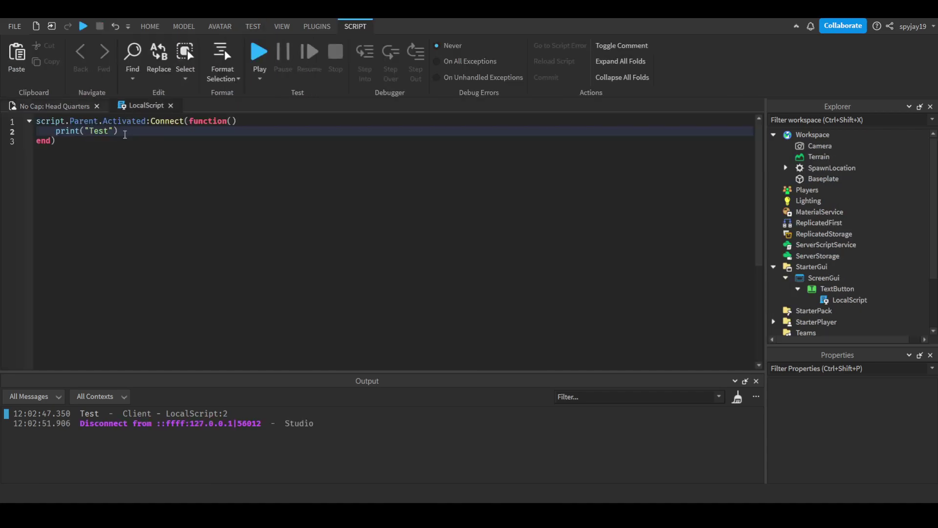
double_click(121, 121)
text(mouseButton1Click)
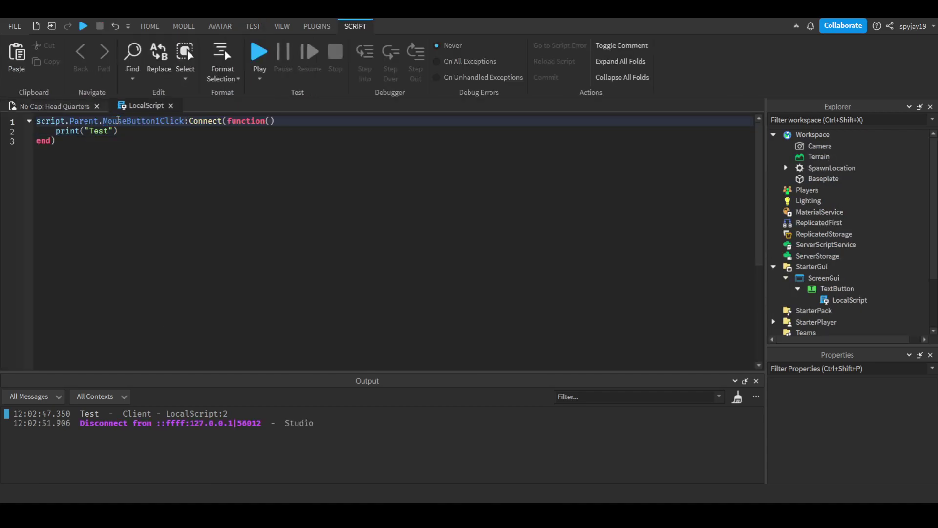
click(55, 106)
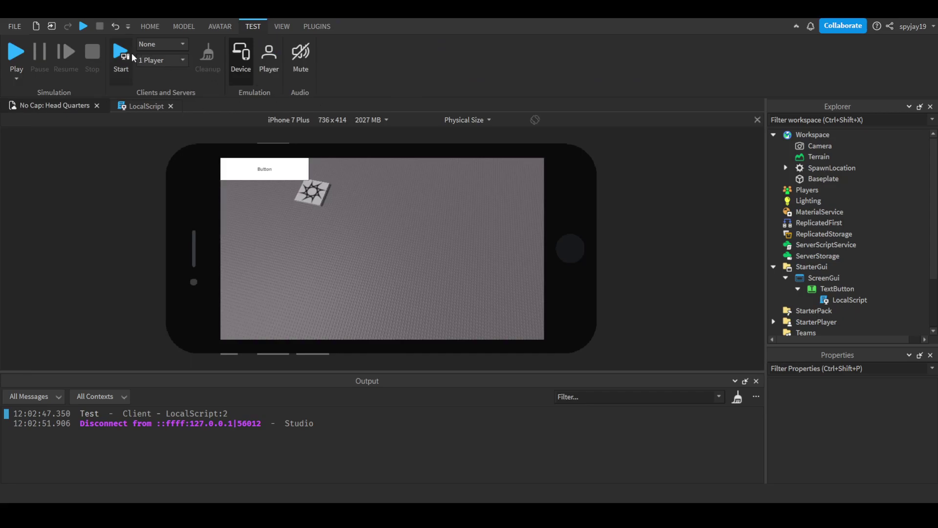
Playtest on the emulated iPhone, tapping the Button twice to print "Test", then stop
click(16, 52)
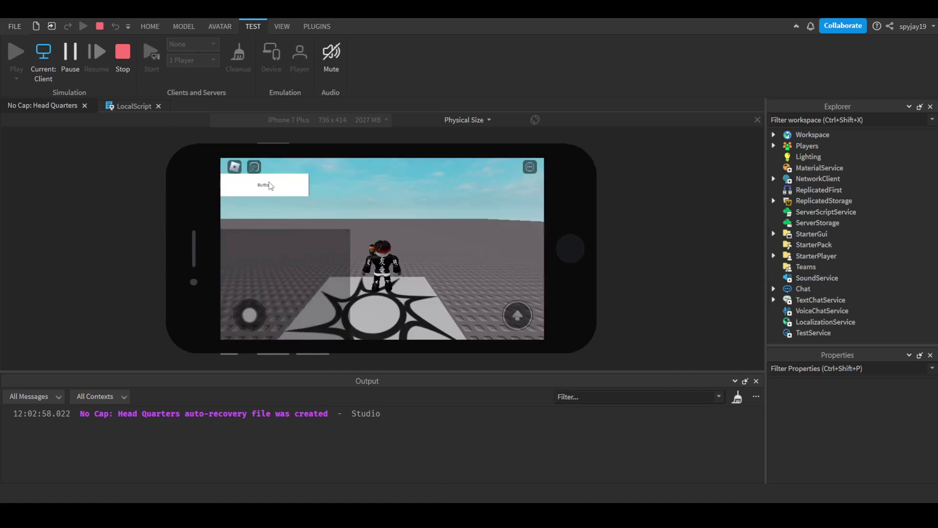
click(268, 185)
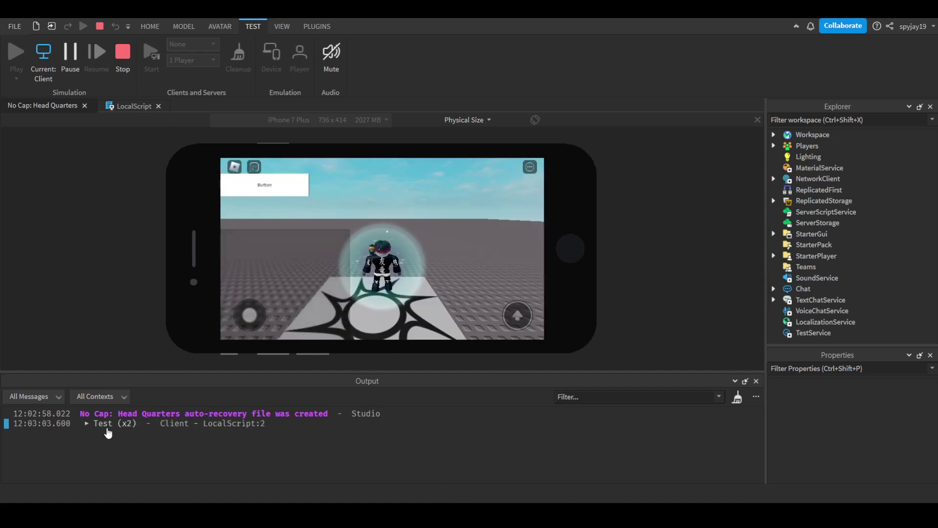
click(103, 424)
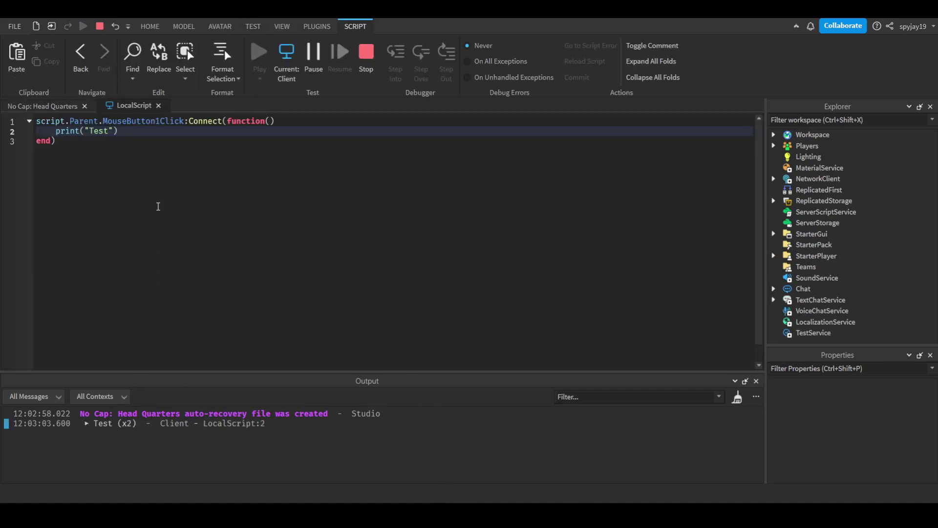
click(42, 106)
drag(248, 315, 230, 320)
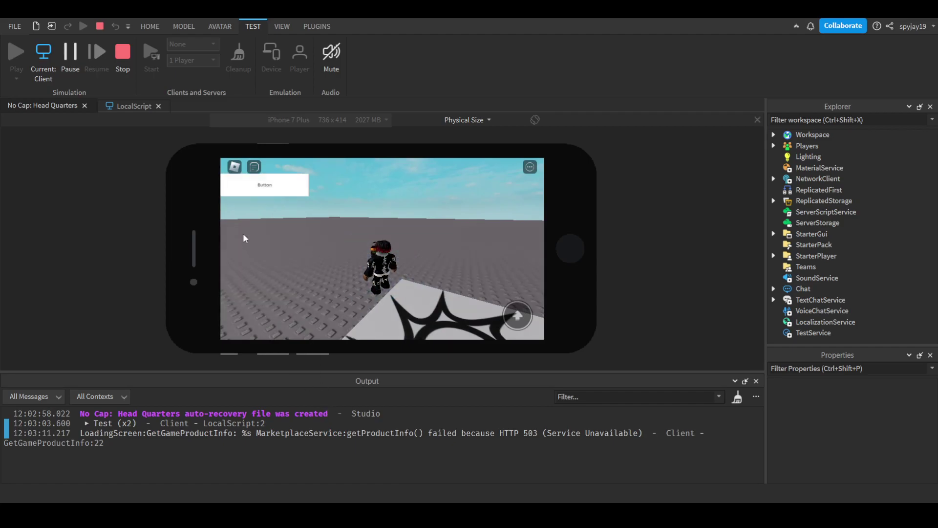
click(247, 183)
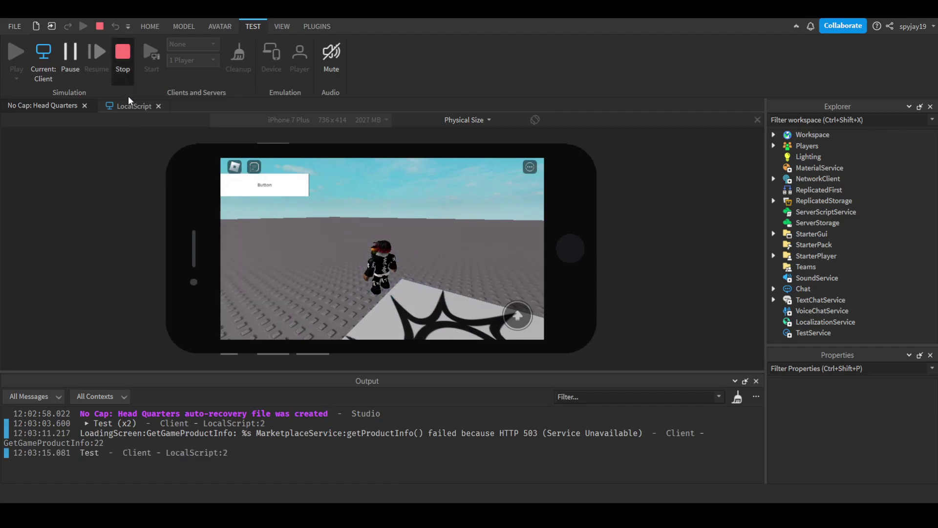
key(shift+F5)
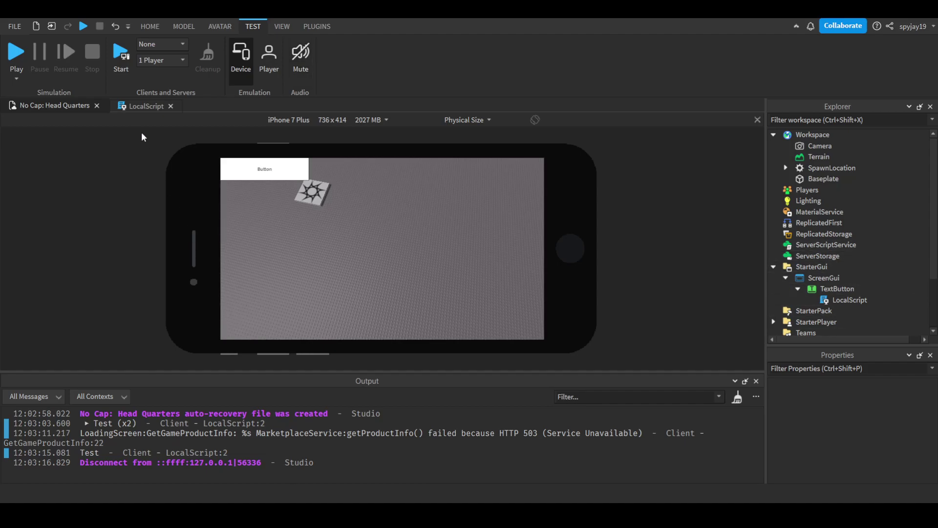
Disable device emulation, review the MouseButton1Click code, and return to the place view
click(241, 59)
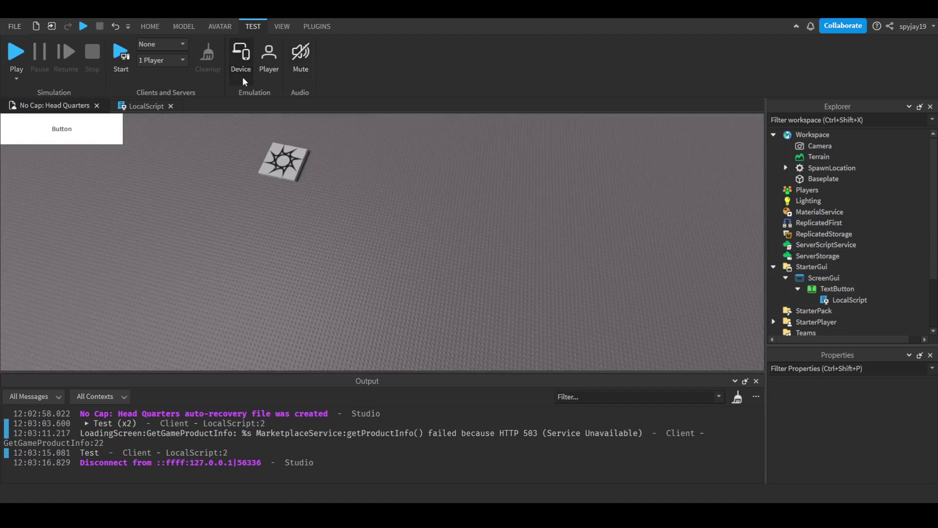
click(146, 106)
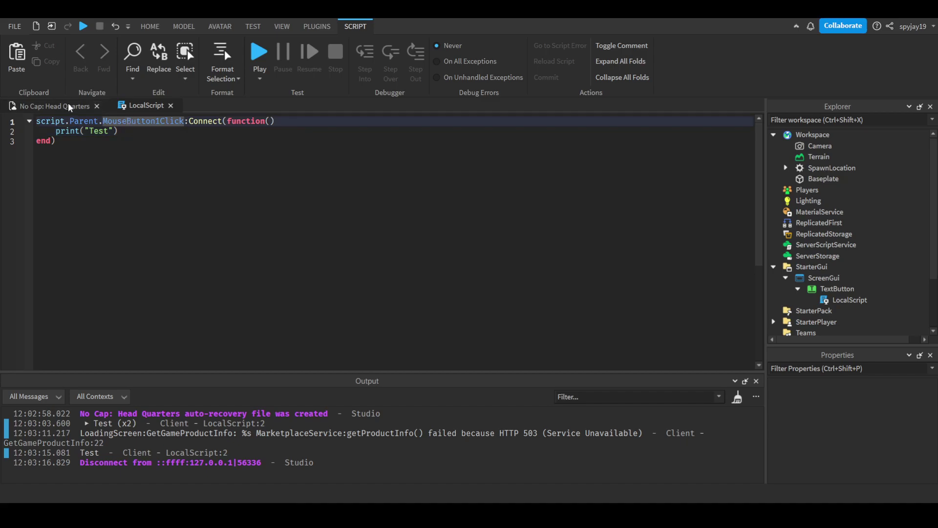
click(55, 105)
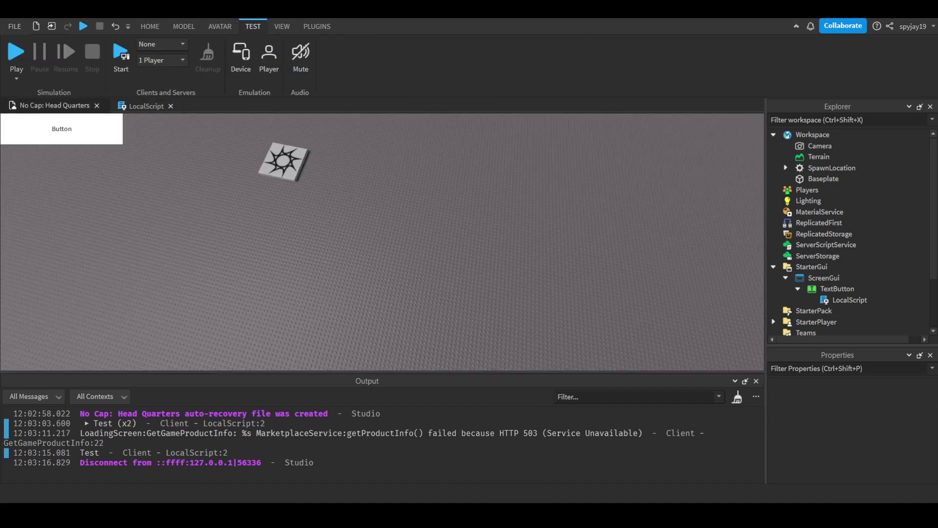